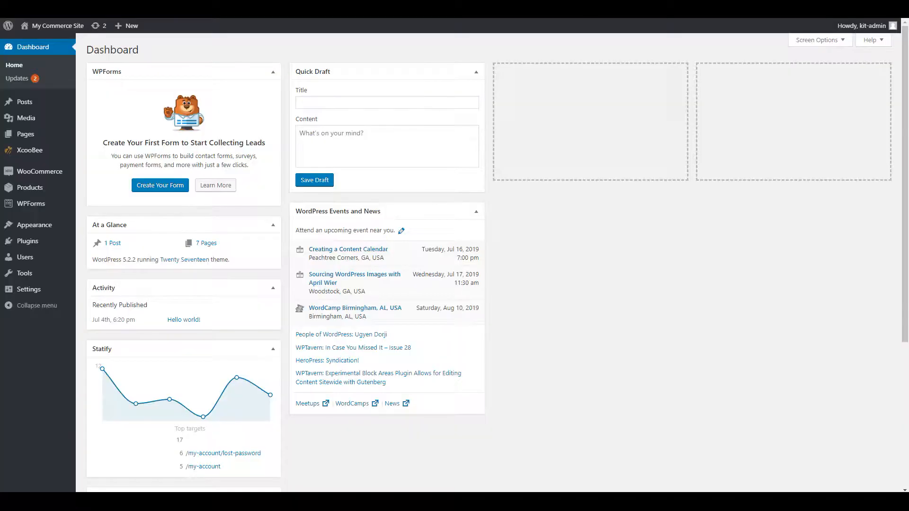
# Install the XcooBee SAR addon from the XcooBee addons and activate the plugin
pyautogui.click(24, 151)
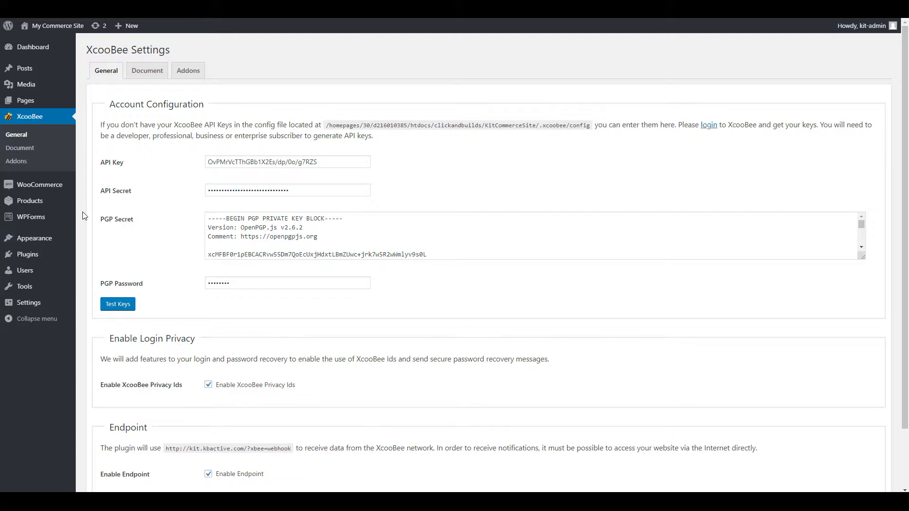
pyautogui.click(188, 75)
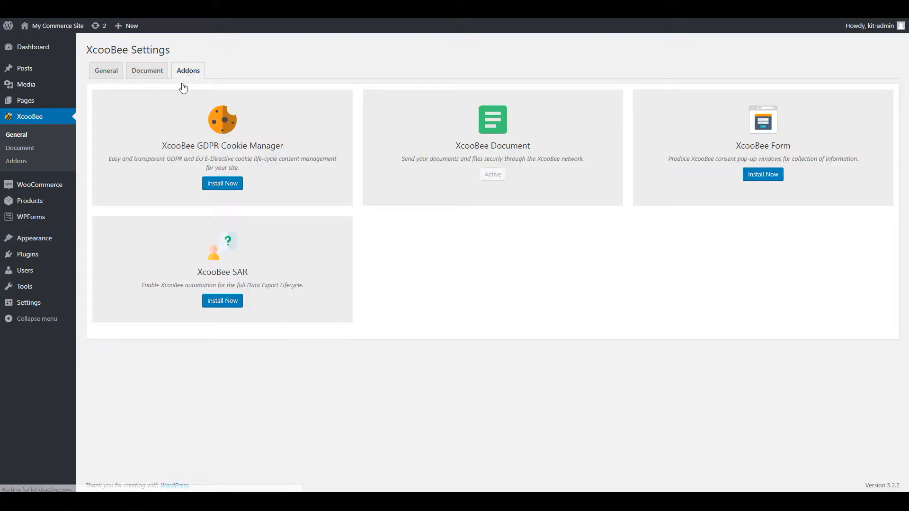
pyautogui.click(221, 306)
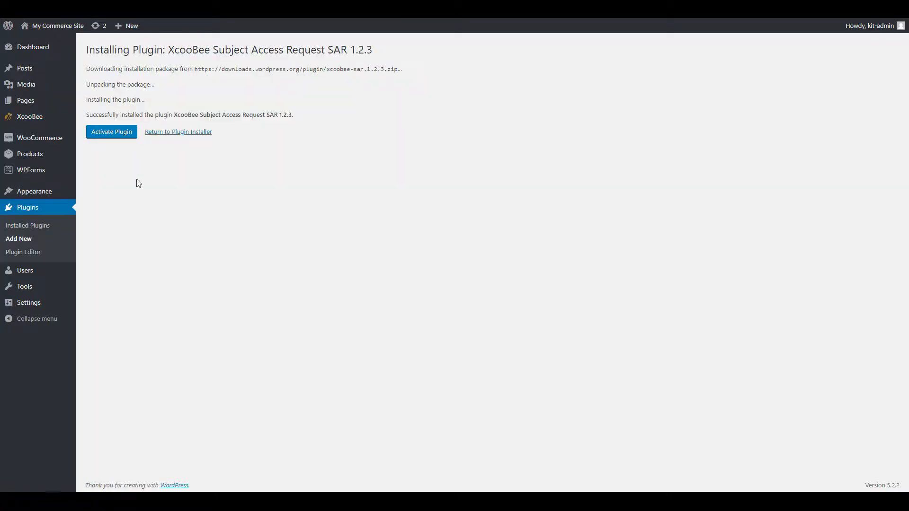
pyautogui.click(115, 138)
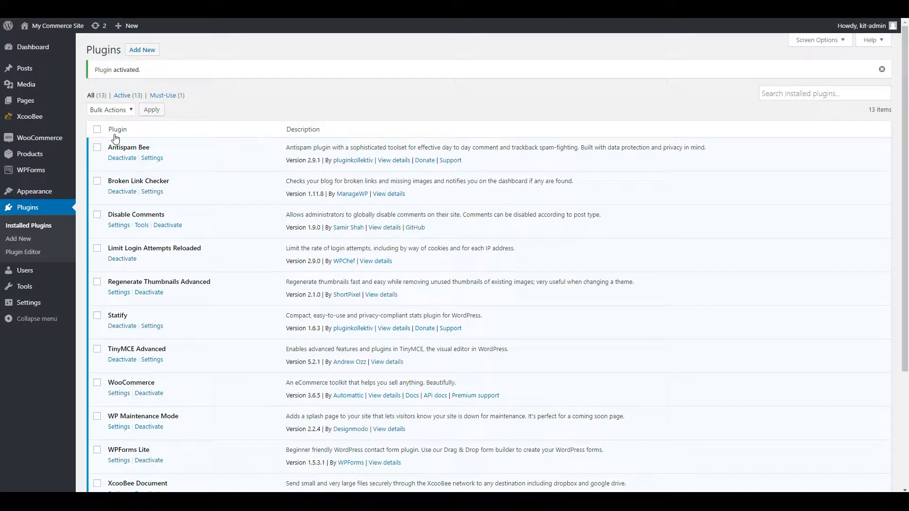
pyautogui.click(33, 118)
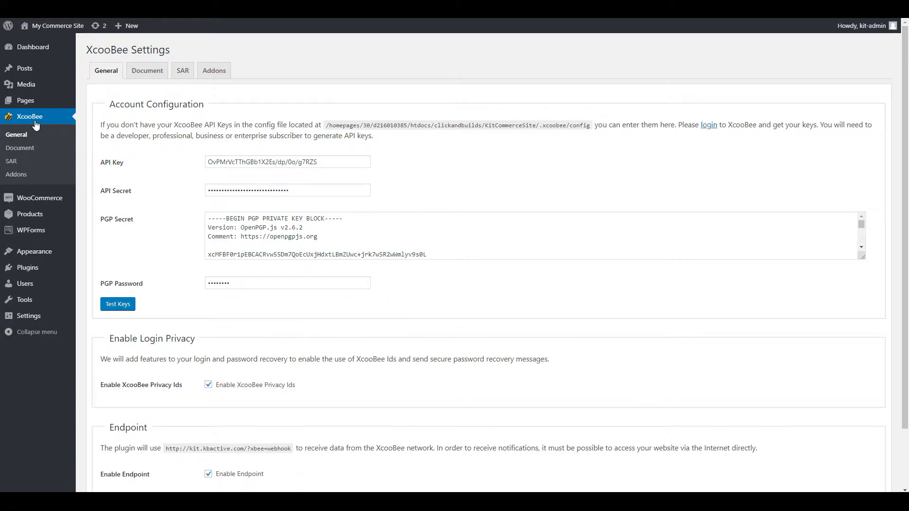
pyautogui.click(184, 72)
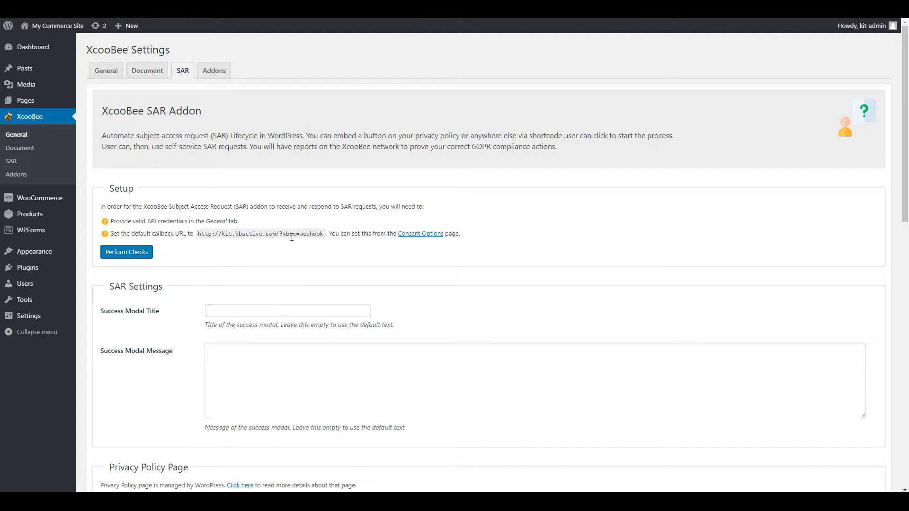
pyautogui.moveTo(200, 235); pyautogui.dragTo(325, 240)
pyautogui.hotkey('ctrl', 'c')
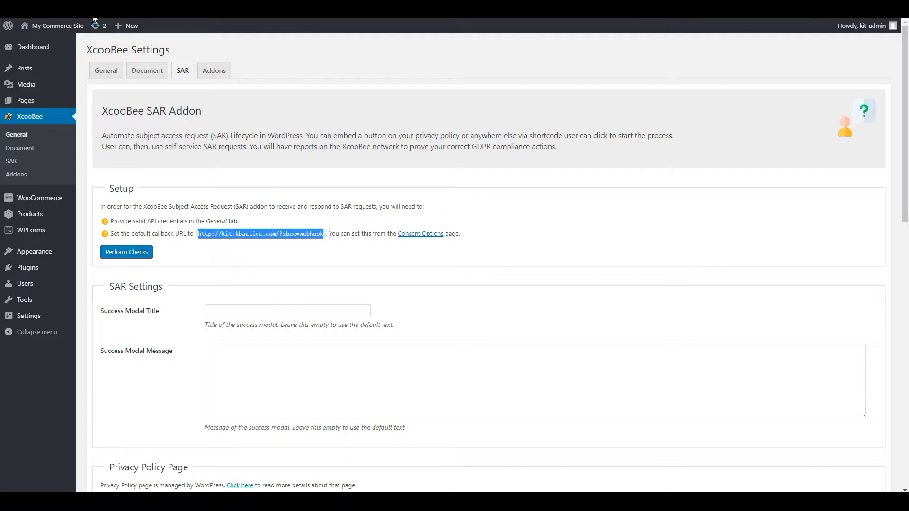
pyautogui.click(121, 9)
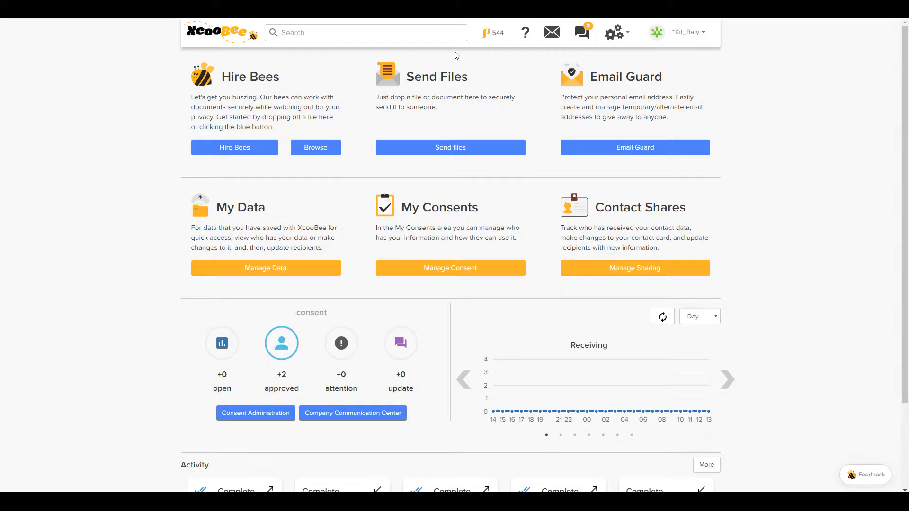
pyautogui.click(622, 39)
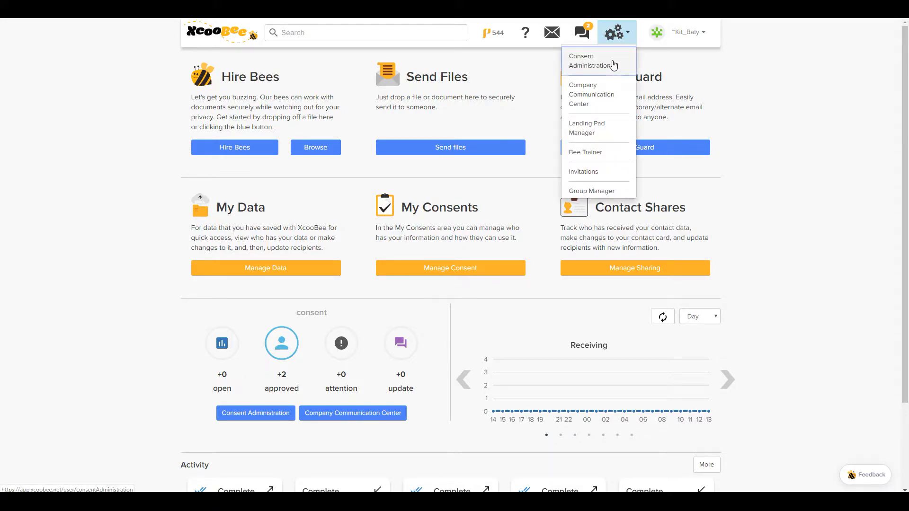
pyautogui.click(612, 59)
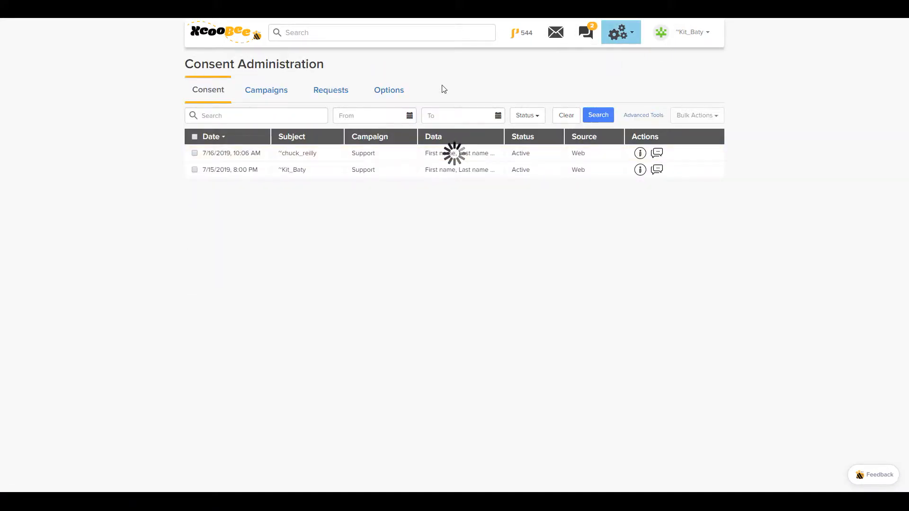
pyautogui.click(392, 94)
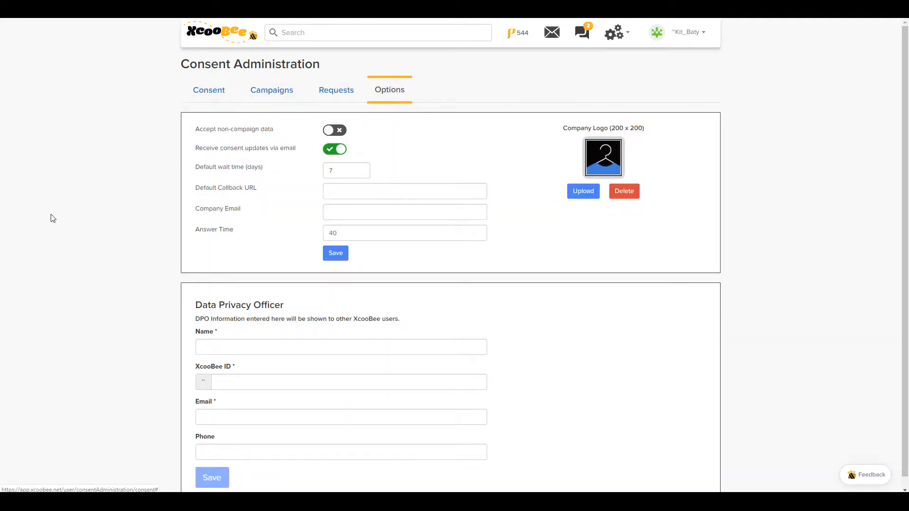
pyautogui.click(337, 193)
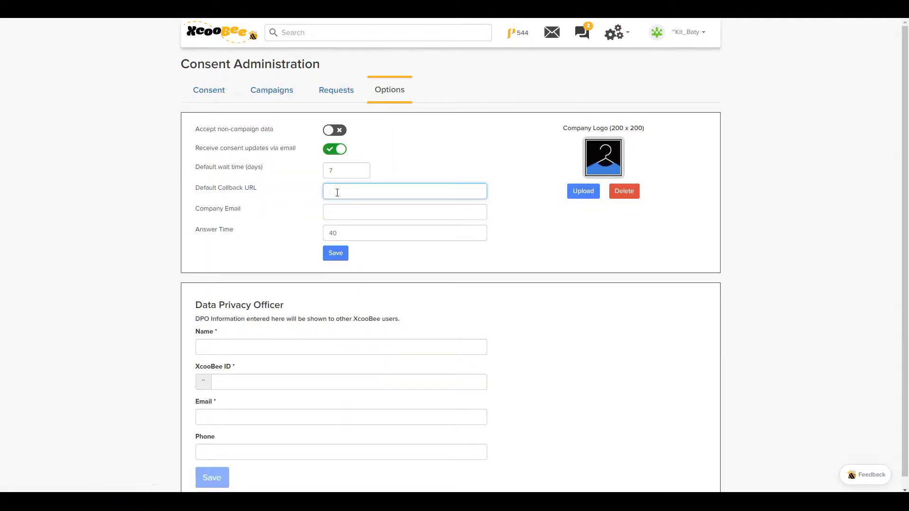
pyautogui.hotkey('ctrl', 'v')
pyautogui.click(336, 254)
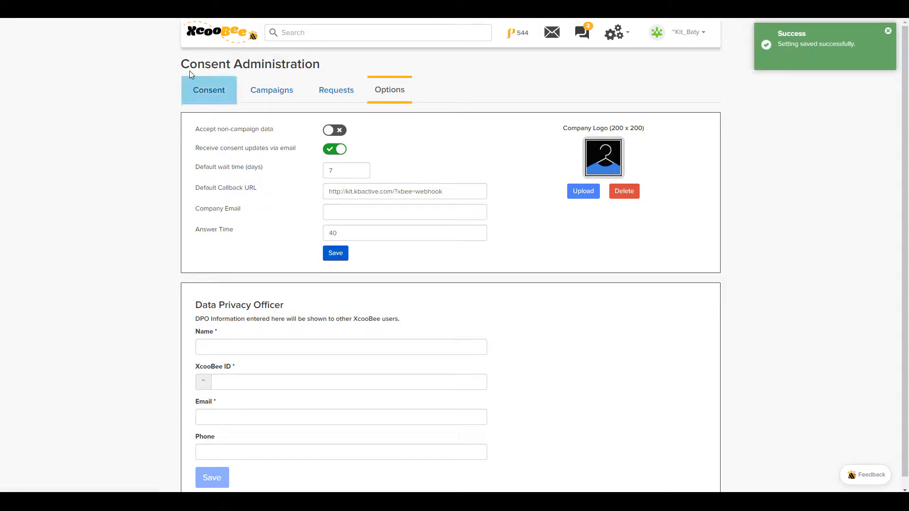
# Return to the XcooBee SAR settings in WordPress and perform the setup checks
pyautogui.click(204, 8)
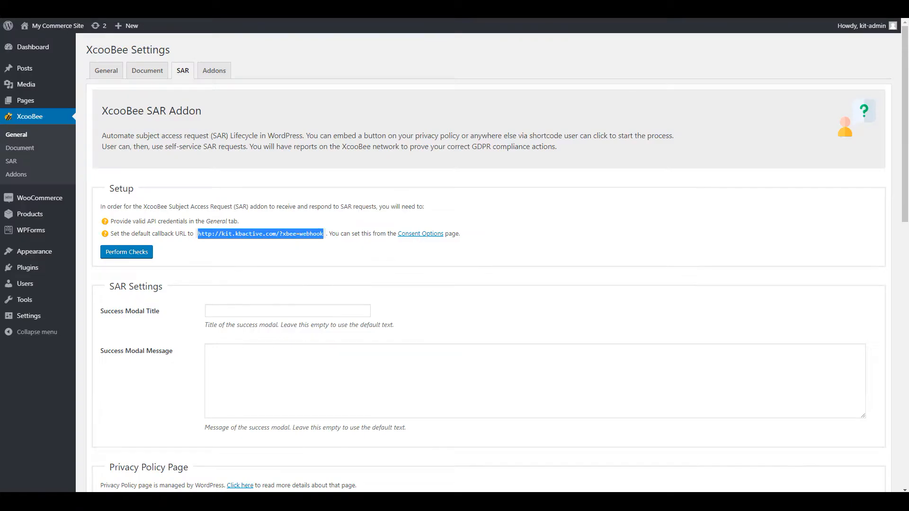
pyautogui.click(212, 257)
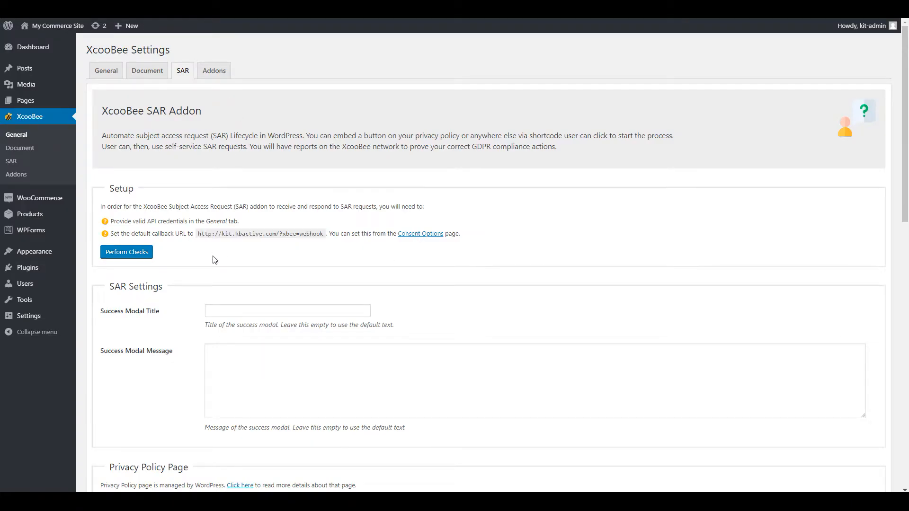
pyautogui.click(121, 253)
# Set the success modal title to "Thank You for Requesting your Data!" and write a request-processing thank-you message signed "My Sample Site"
pyautogui.scroll(-4, 192, 254)
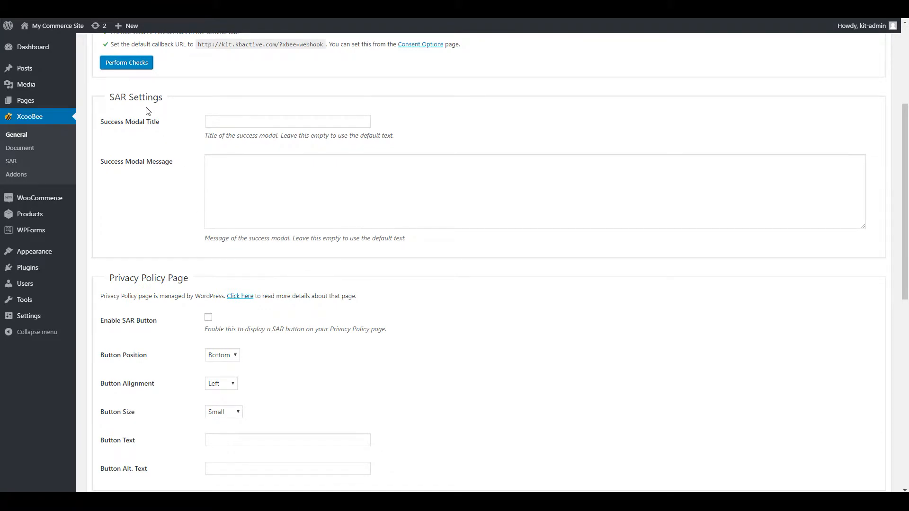
pyautogui.click(199, 127)
pyautogui.click(219, 121)
pyautogui.write('Thank You for Requesting your Data!')
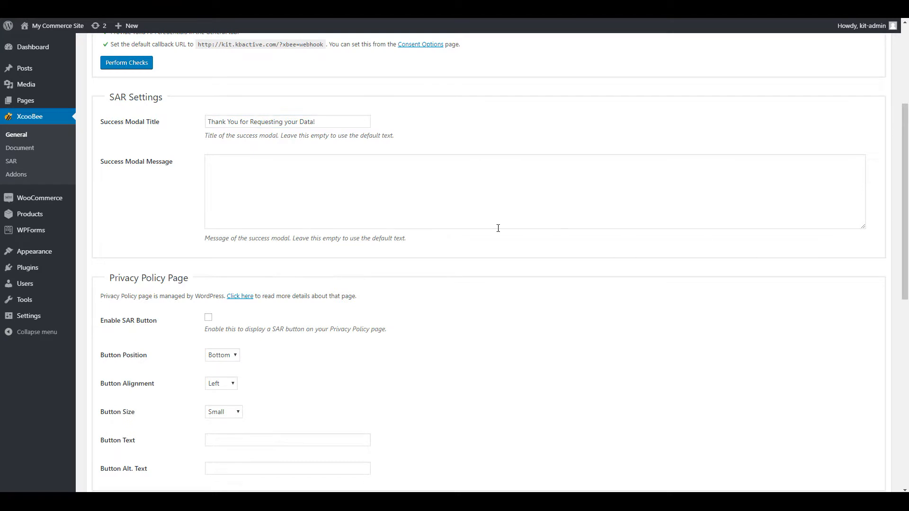
pyautogui.click(363, 193)
pyautogui.write('Thank you! We are processing your request and will be in touch shortly!  Regards, My Sample Site')
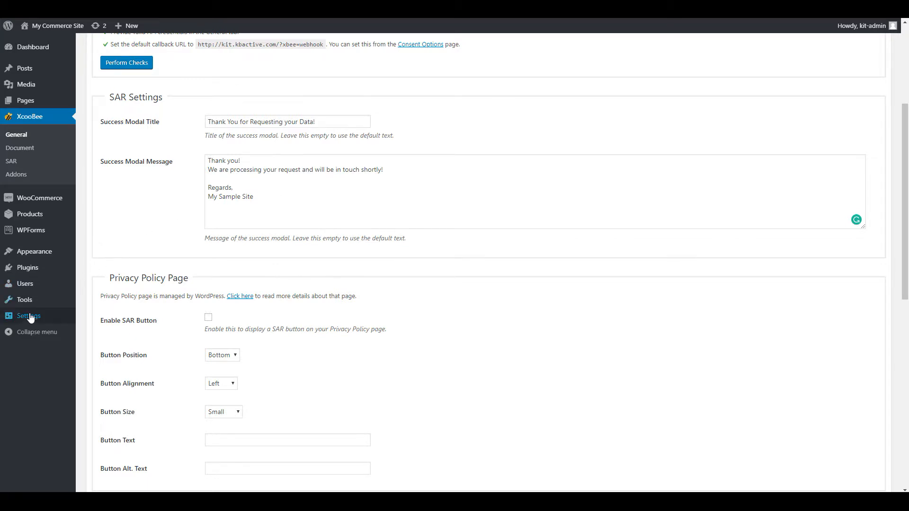
# Check in the site's privacy settings which existing page is selected as the Privacy Policy page
pyautogui.moveTo(27, 320)
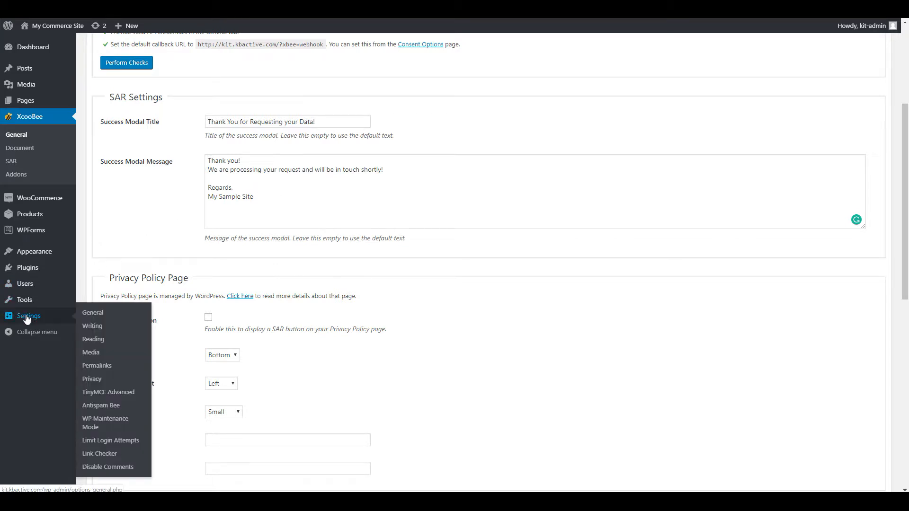
pyautogui.click(93, 379)
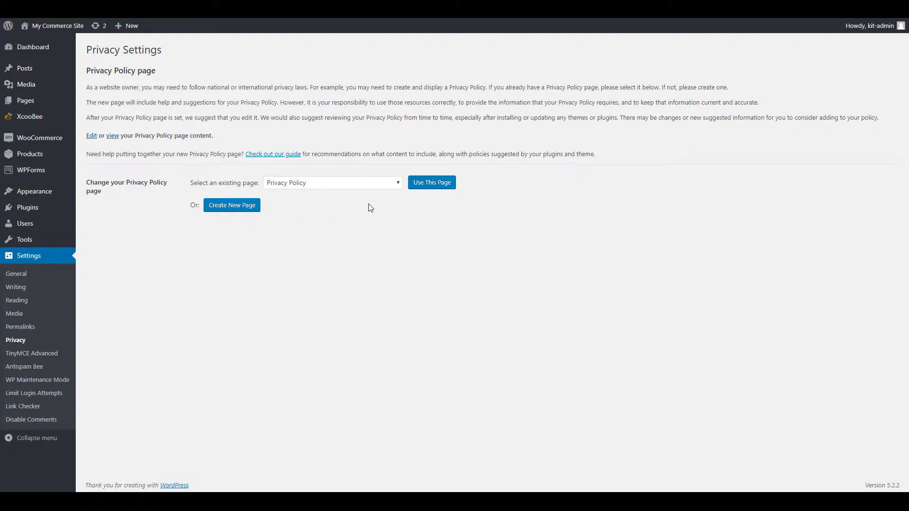
pyautogui.click(397, 186)
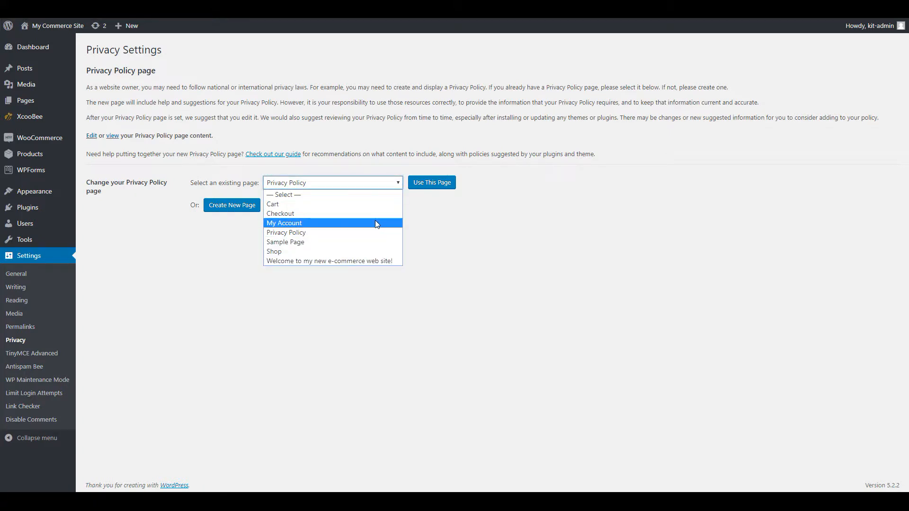
pyautogui.click(379, 171)
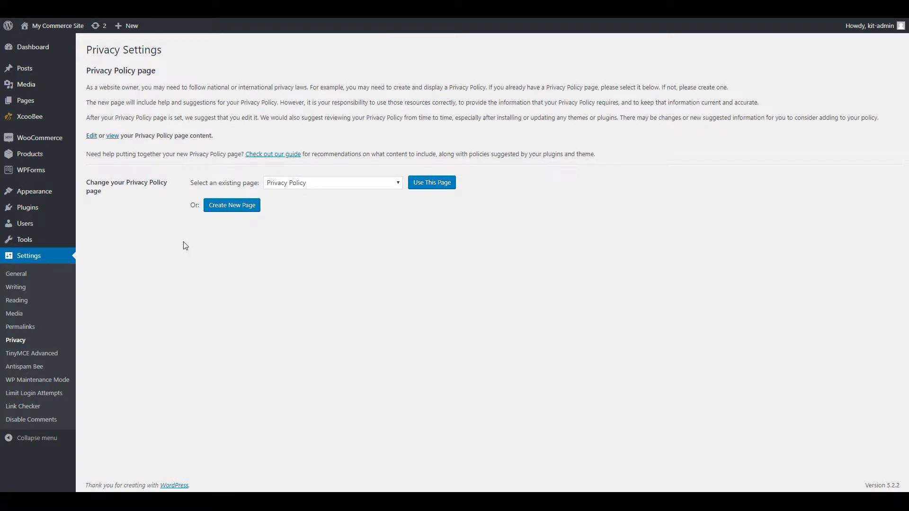
# Enable the SAR button for the Privacy Policy page in the XcooBee SAR settings
pyautogui.click(33, 121)
pyautogui.click(183, 70)
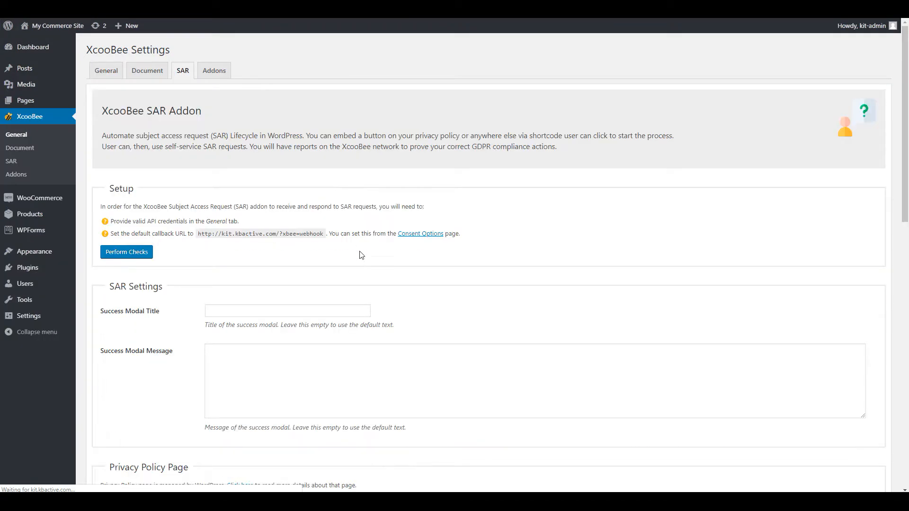
pyautogui.scroll(-5, 361, 256)
pyautogui.click(209, 270)
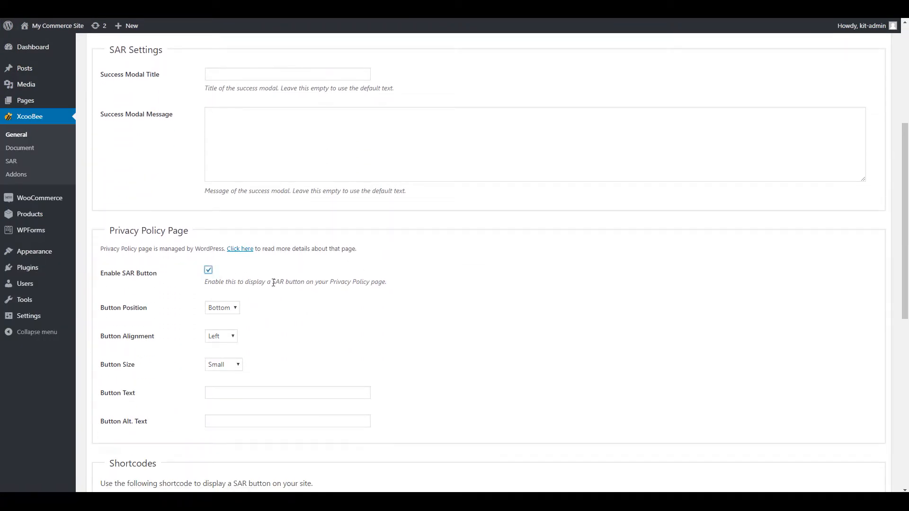
# Set the SAR button's position to Top, its alignment to Center and its size to Medium
pyautogui.scroll(-3, 372, 315)
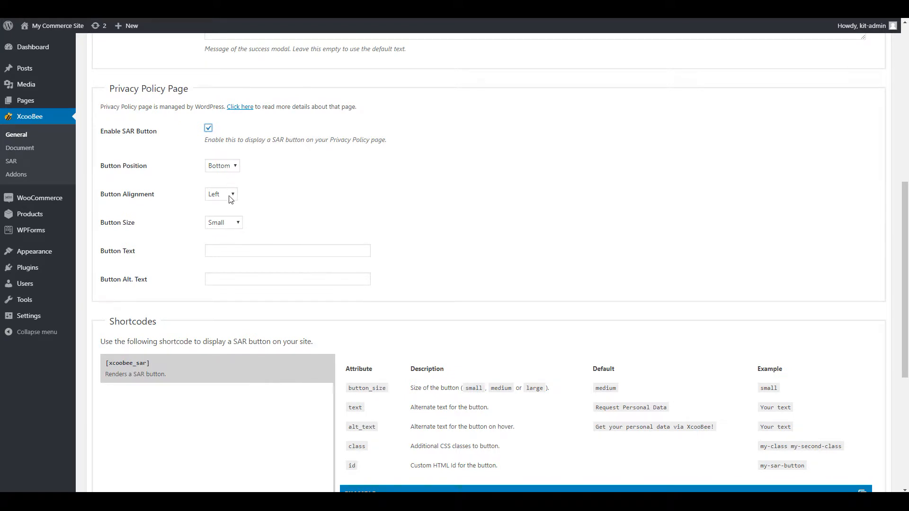
pyautogui.click(229, 167)
pyautogui.click(226, 183)
pyautogui.click(229, 196)
pyautogui.click(226, 216)
pyautogui.click(228, 223)
pyautogui.click(216, 245)
# Set both the button text and the button alt. text to "Click here to request user information" and save the changes
pyautogui.click(234, 252)
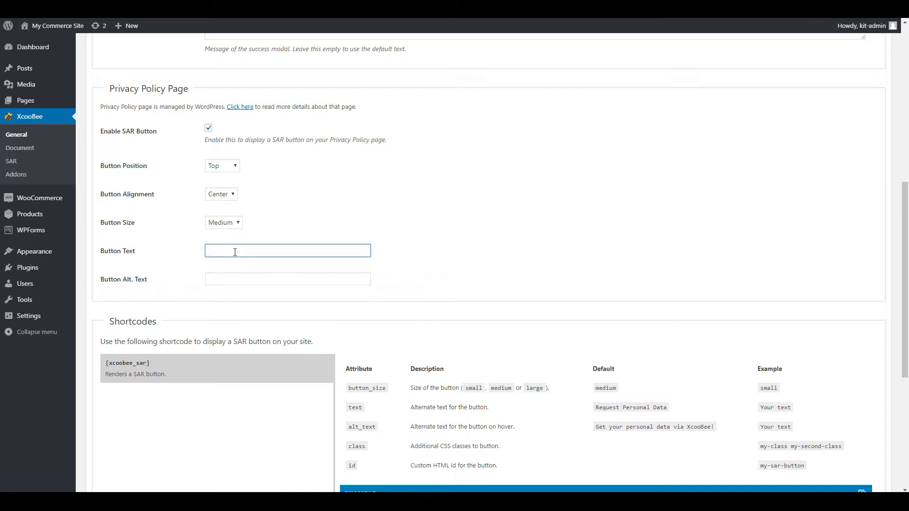
pyautogui.write('Click here to request user information')
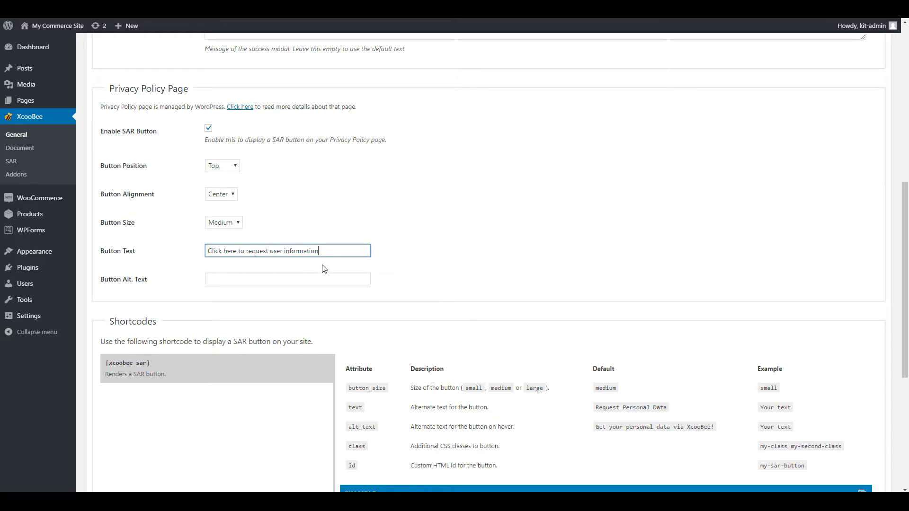
pyautogui.moveTo(330, 252); pyautogui.dragTo(173, 252)
pyautogui.hotkey('ctrl', 'c')
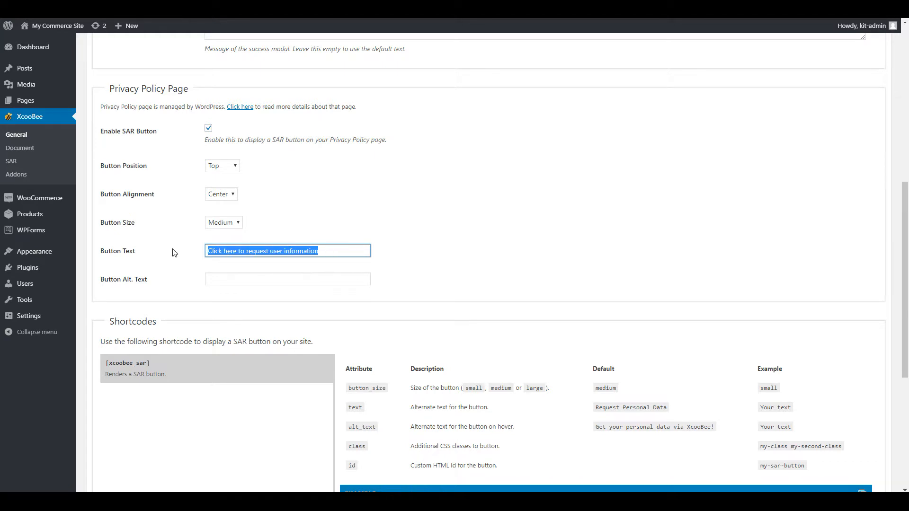
pyautogui.click(260, 279)
pyautogui.hotkey('ctrl', 'v')
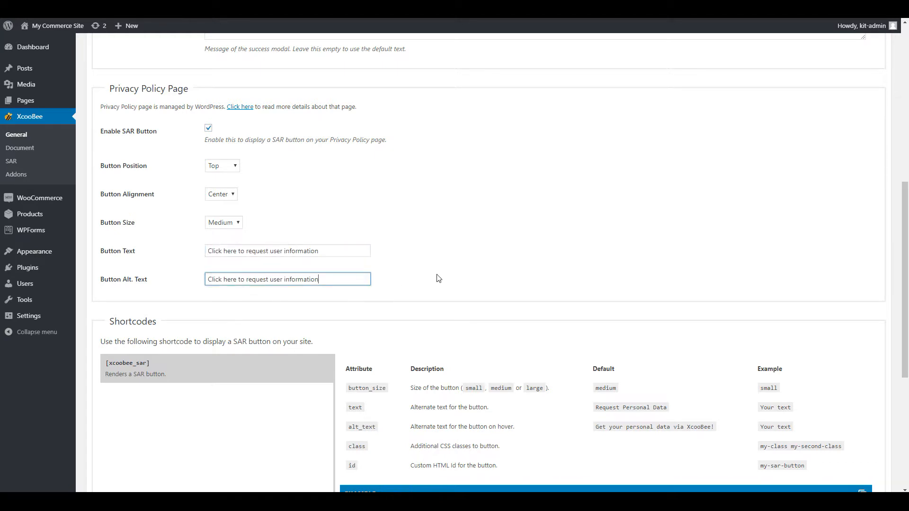
pyautogui.click(427, 280)
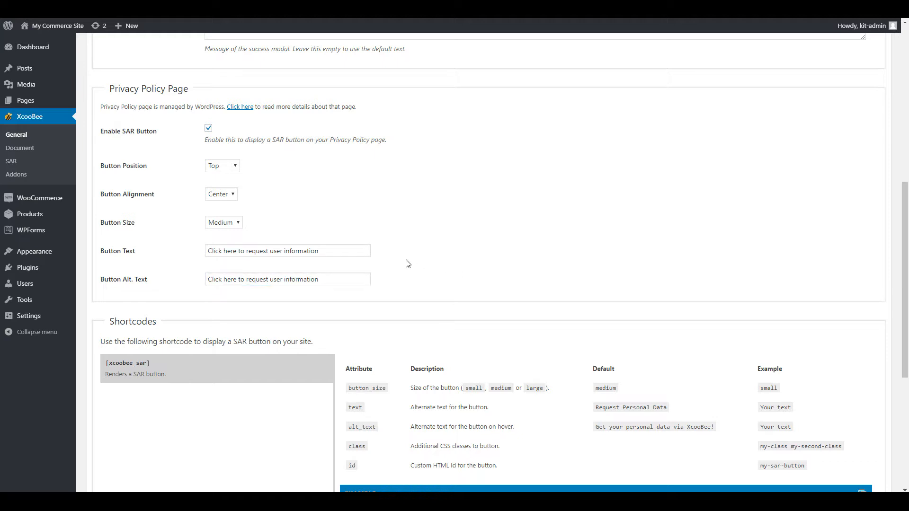
pyautogui.scroll(-5, 408, 263)
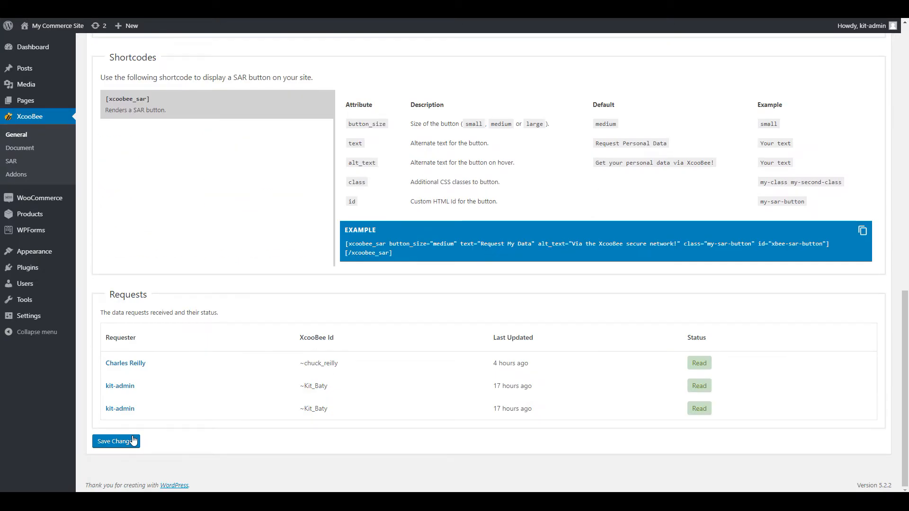
pyautogui.click(110, 442)
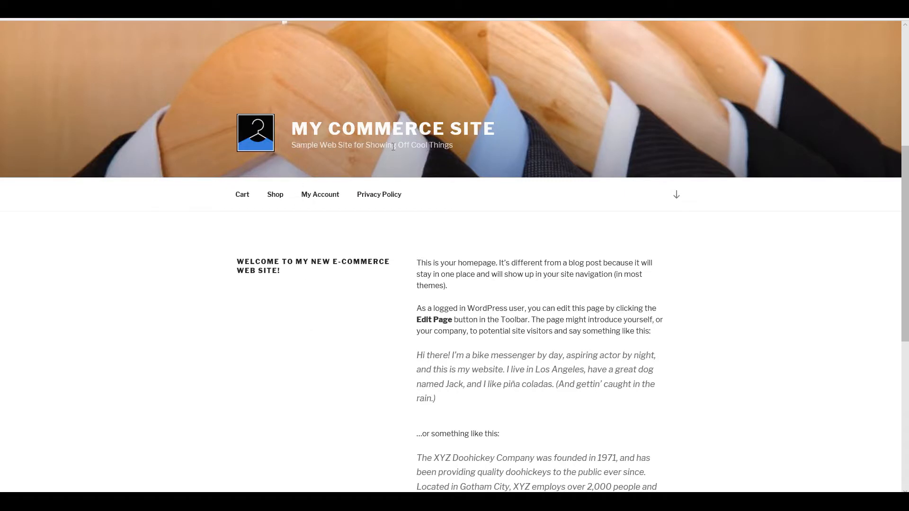
# View the live site's Privacy Policy page and review the shortcode reference in the XcooBee SAR settings
pyautogui.click(371, 199)
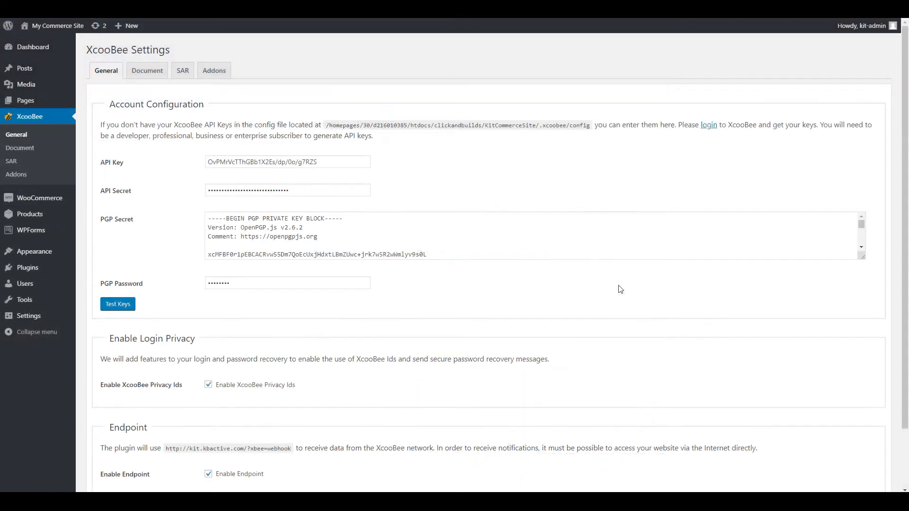
pyautogui.click(185, 74)
pyautogui.scroll(-4, 333, 208)
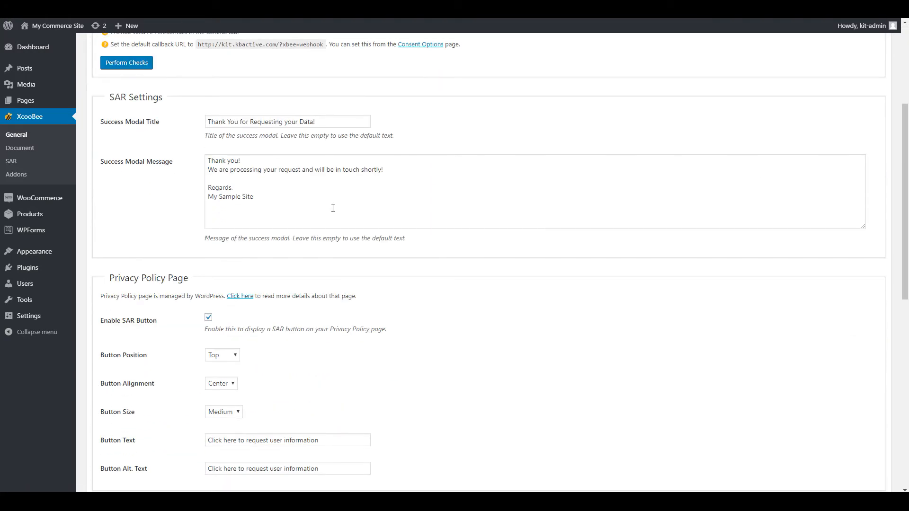
pyautogui.scroll(-6, 333, 208)
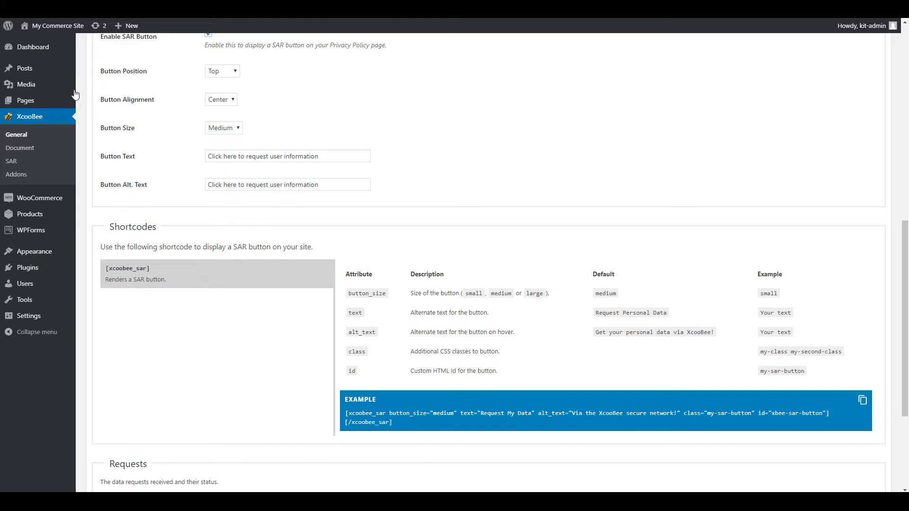
# Paste the example xcoobee_sar shortcode with the text "Request My Data" below the first paragraph of the "Welcome to my new e-commerce web site!" page
pyautogui.moveTo(31, 100)
pyautogui.click(91, 104)
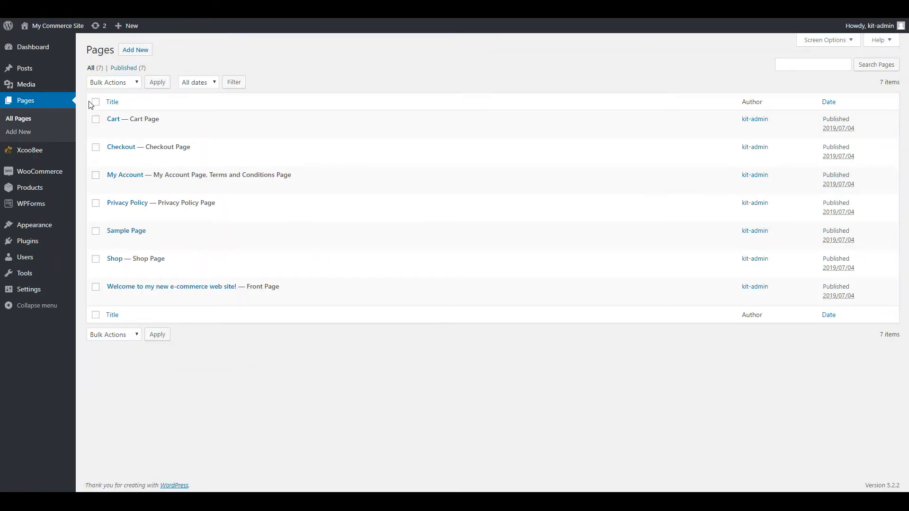
pyautogui.moveTo(102, 303)
pyautogui.click(112, 298)
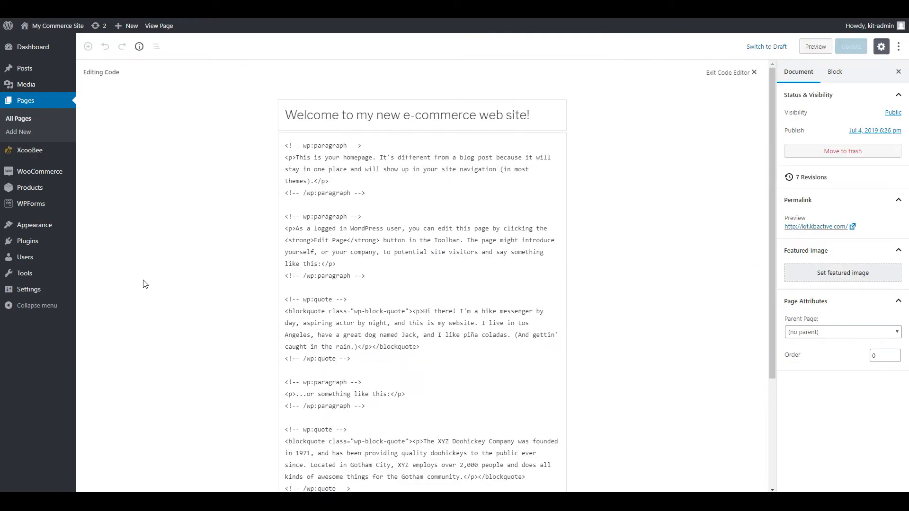
pyautogui.click(296, 202)
pyautogui.press('Return')
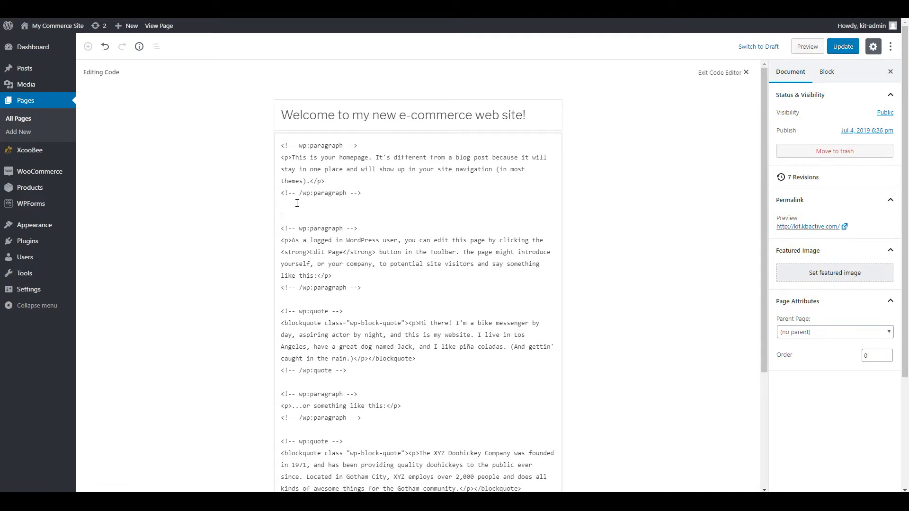
pyautogui.hotkey('ctrl', 'v')
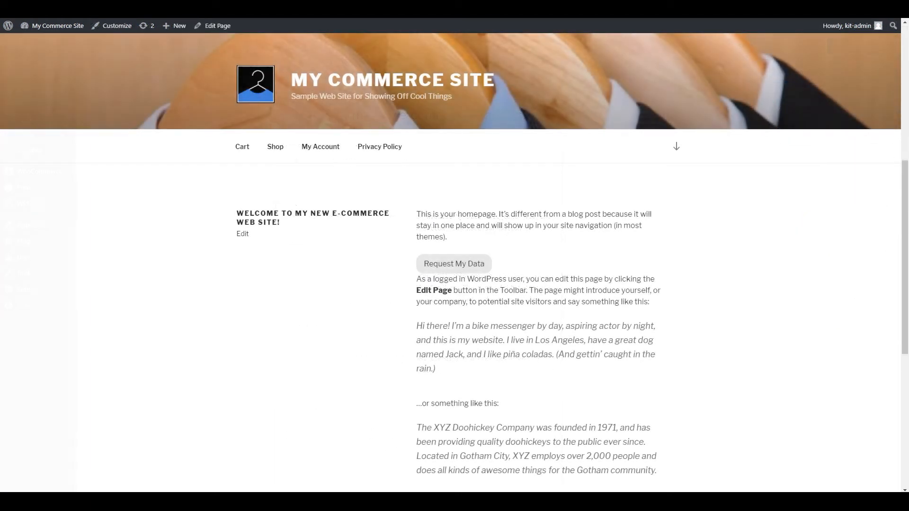
# Return to the admin dashboard and review the received data requests and their status in the XcooBee SAR settings
pyautogui.moveTo(52, 25)
pyautogui.click(44, 47)
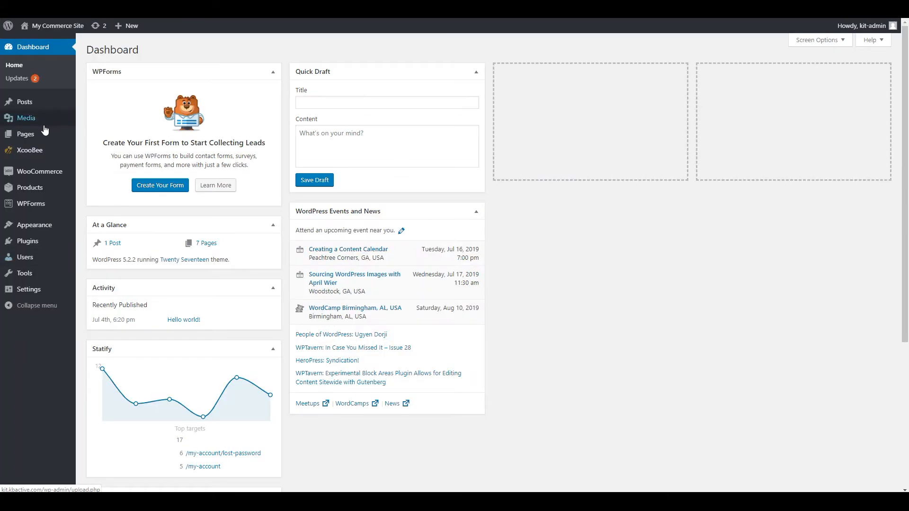
pyautogui.click(21, 152)
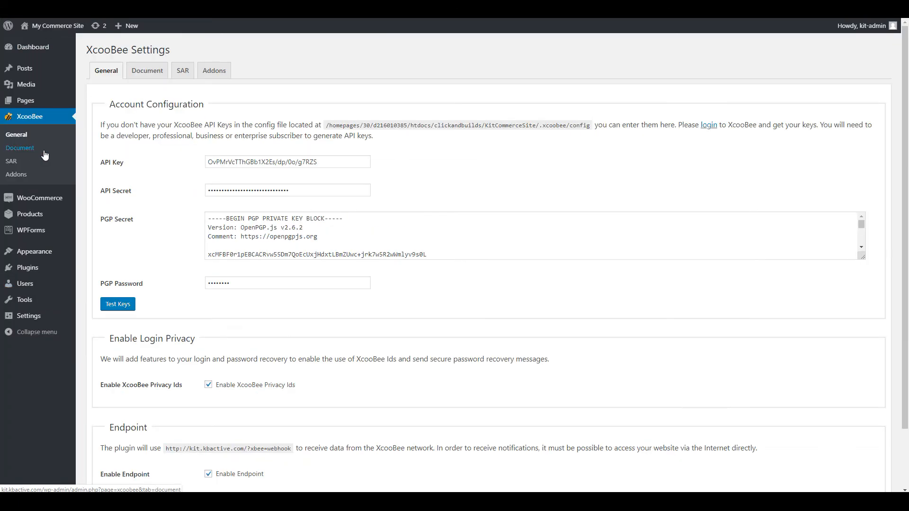
pyautogui.click(182, 71)
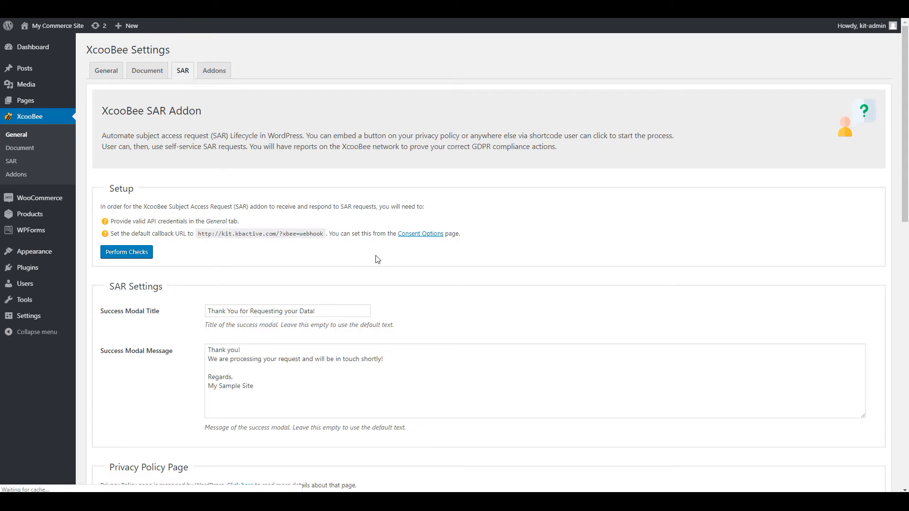
pyautogui.scroll(-5, 376, 259)
pyautogui.scroll(-8, 377, 260)
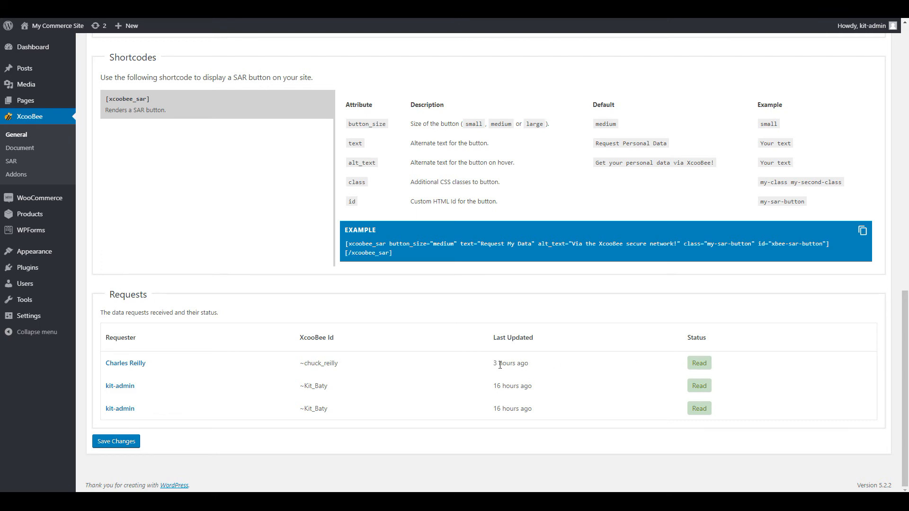
# Review the status of the data export requests in WordPress's Export Personal Data tool
pyautogui.moveTo(24, 300)
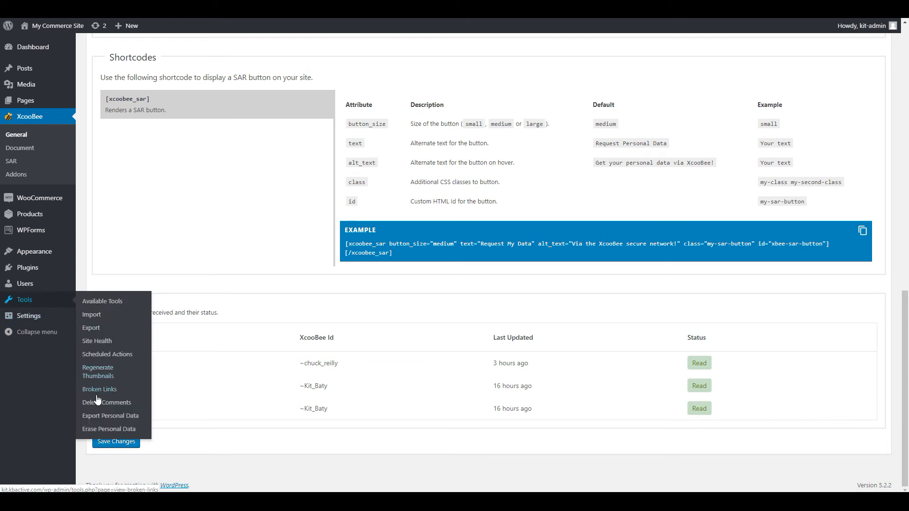
pyautogui.click(103, 417)
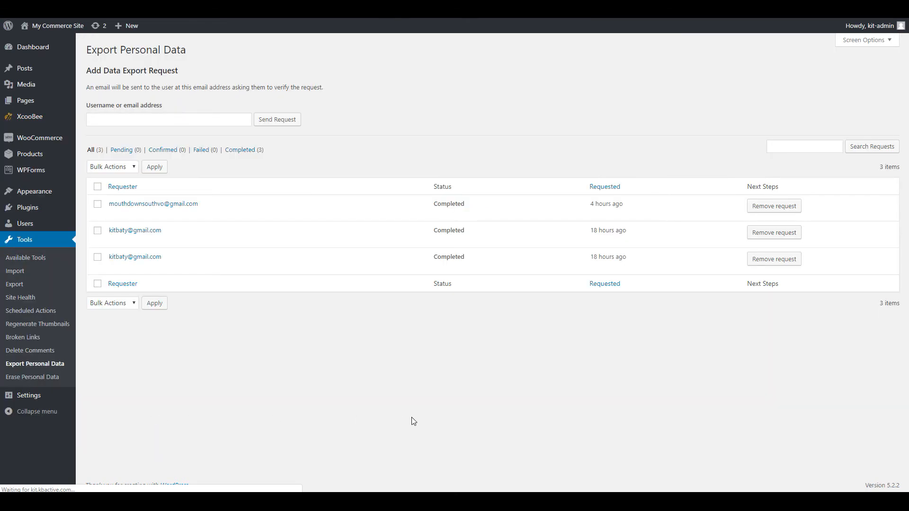
pyautogui.moveTo(468, 212)
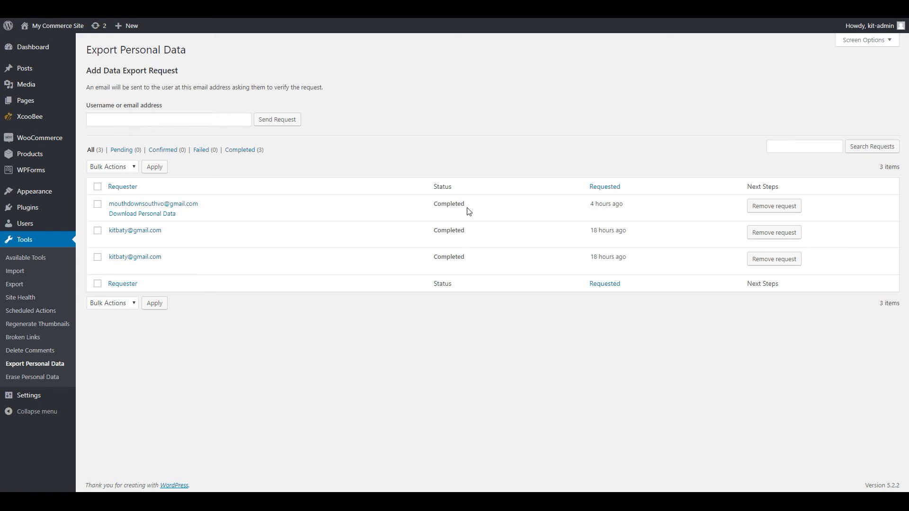